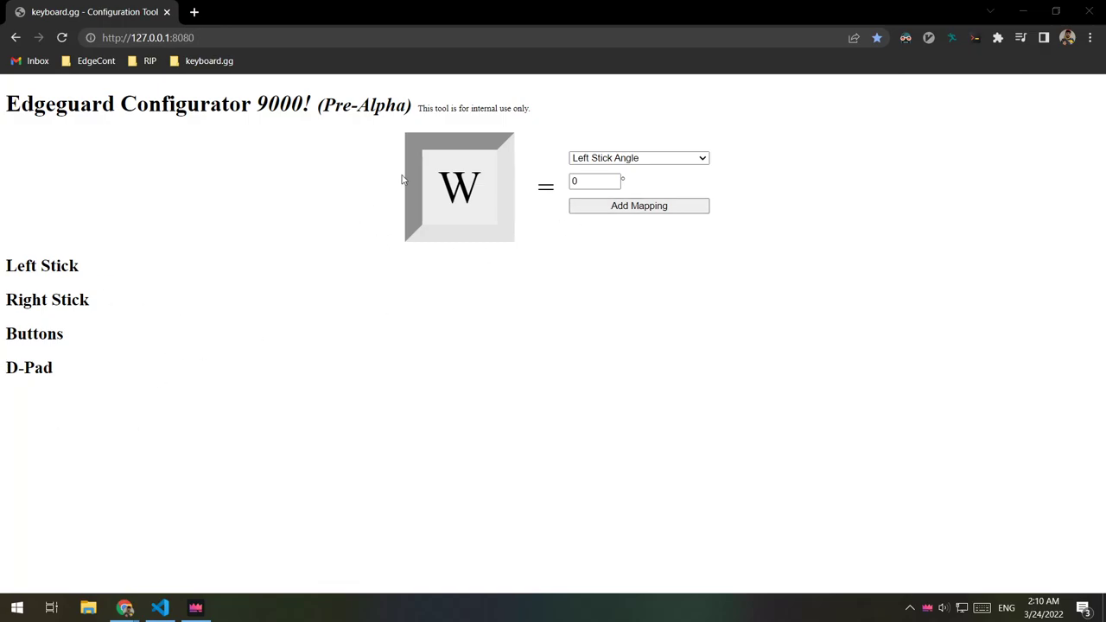
# Add a mapping from the W key to a left stick angle of 0°
pyautogui.click(653, 208)
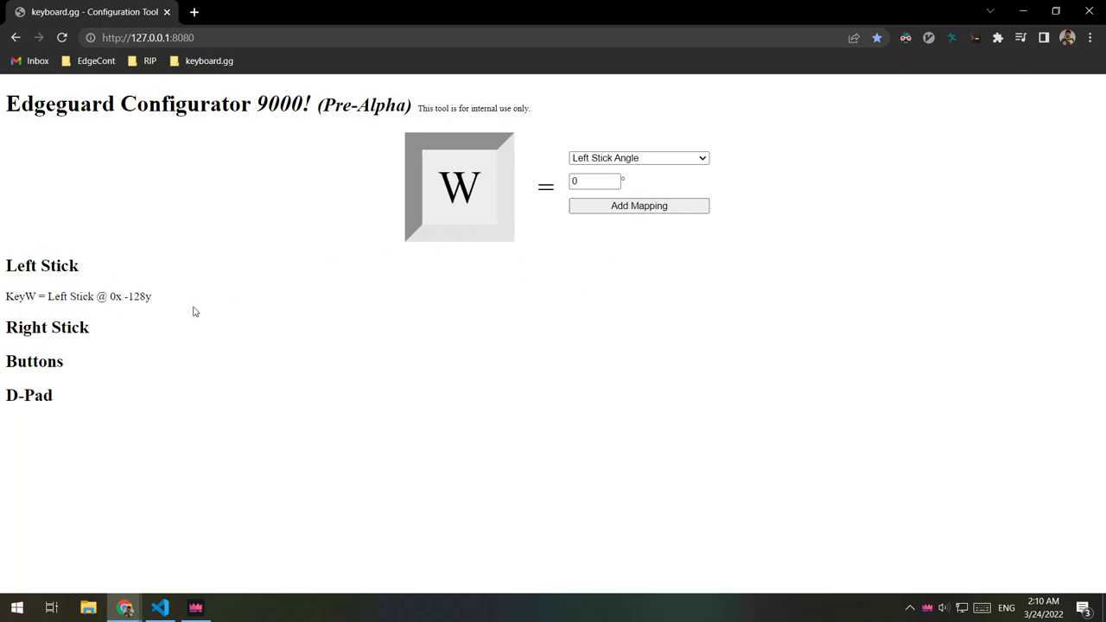
pyautogui.moveTo(154, 297); pyautogui.dragTo(6, 297)
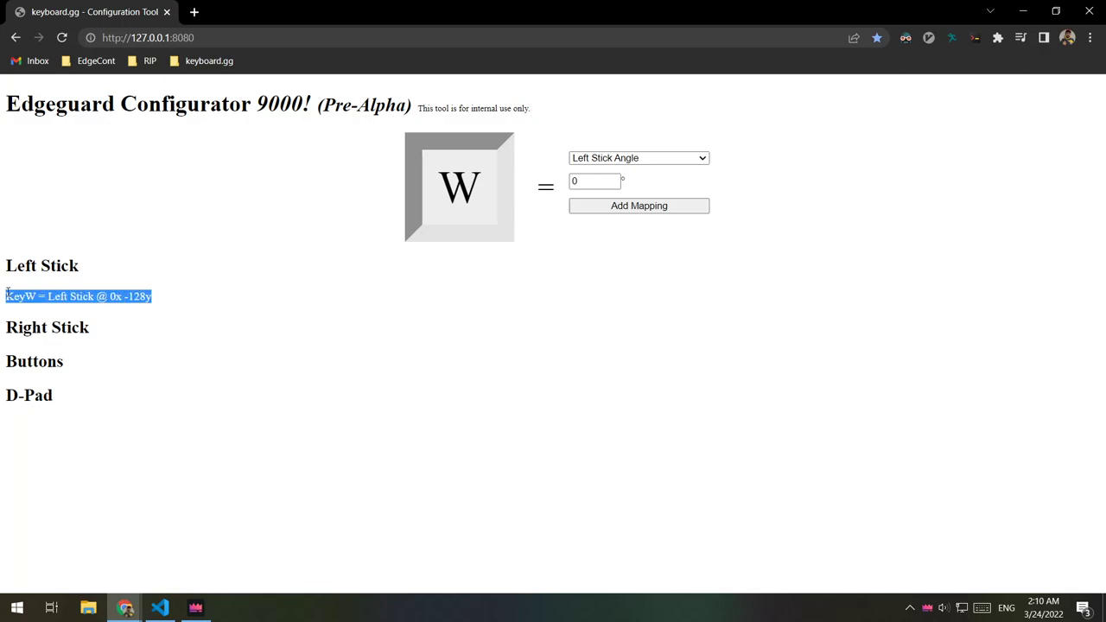
pyautogui.click(147, 294)
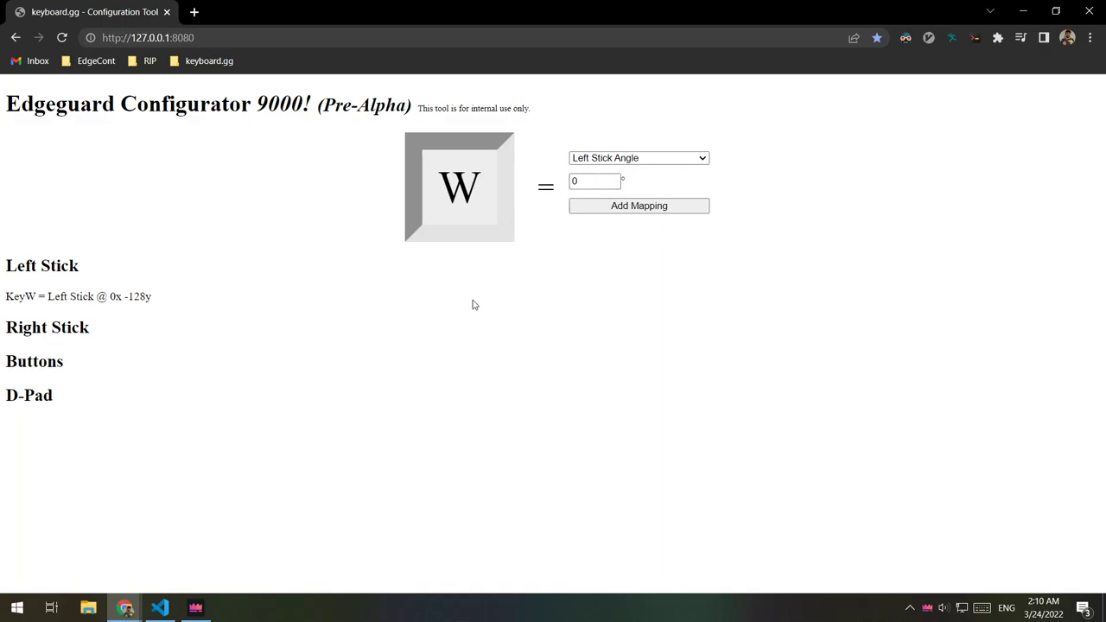
# Add an either-order mapping of W and D together to a left stick angle of 45°
pyautogui.press('d')
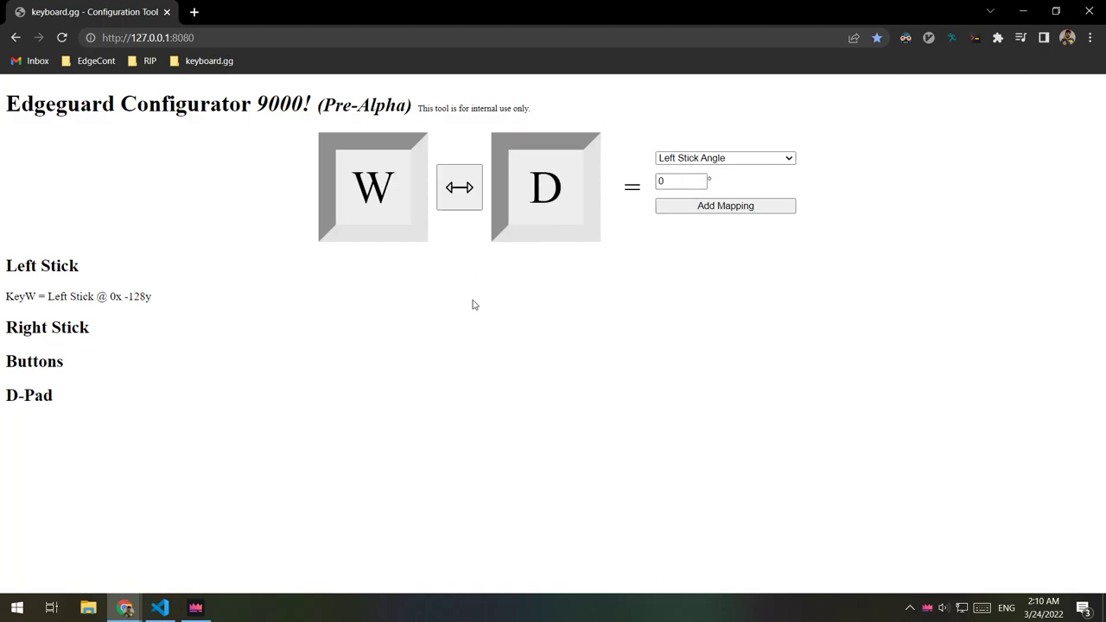
pyautogui.click(464, 203)
pyautogui.click(465, 204)
pyautogui.click(466, 209)
pyautogui.click(463, 207)
pyautogui.click(466, 204)
pyautogui.click(472, 204)
pyautogui.click(698, 179)
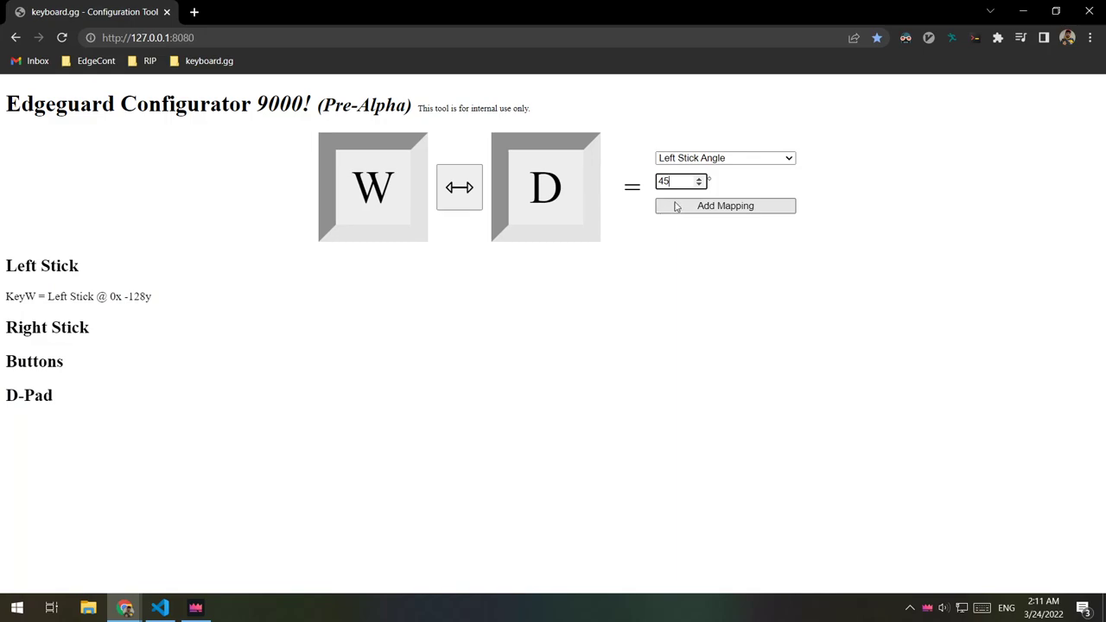
pyautogui.click(679, 206)
pyautogui.moveTo(3, 314); pyautogui.dragTo(102, 313)
pyautogui.click(52, 313)
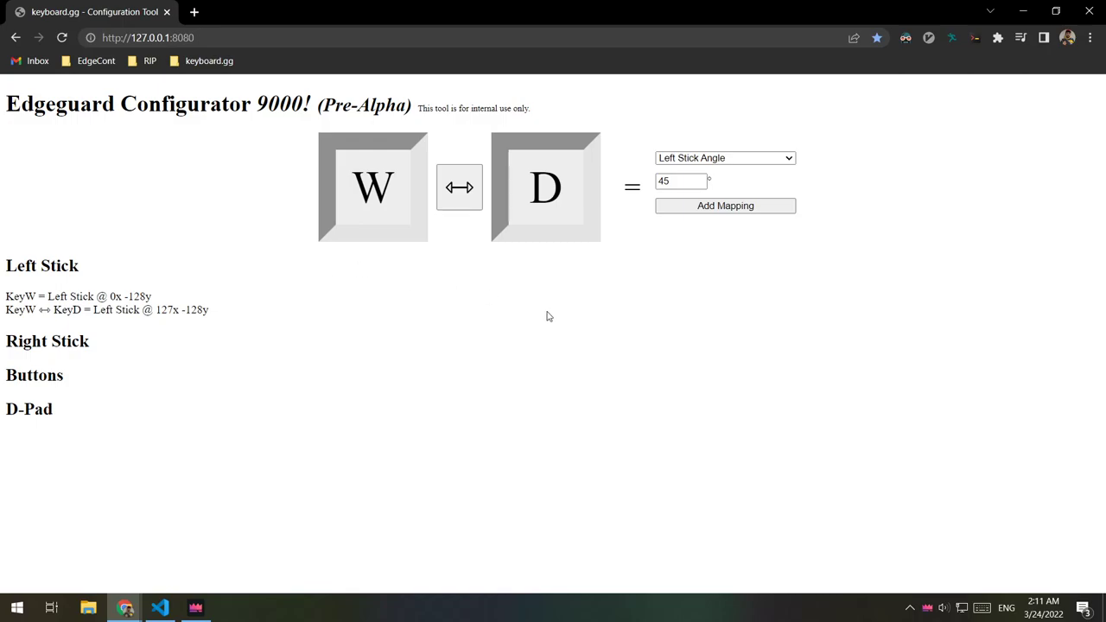
# Add a mapping from the D key alone to a left stick angle of 90°
pyautogui.press('d')
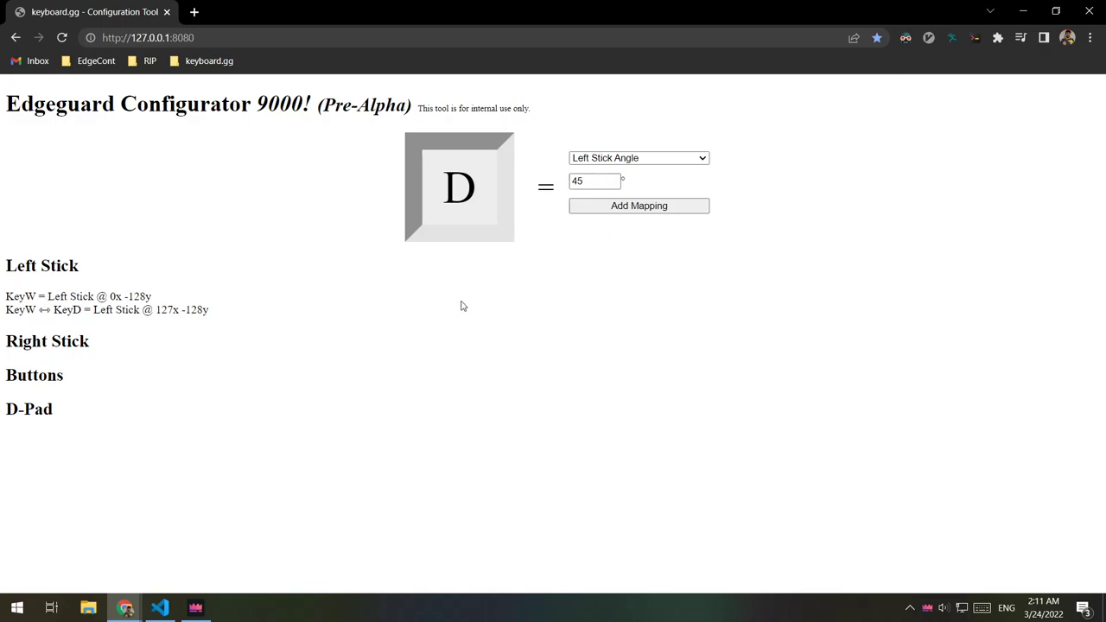
pyautogui.click(612, 178)
pyautogui.click(612, 178)
pyautogui.click(612, 178)
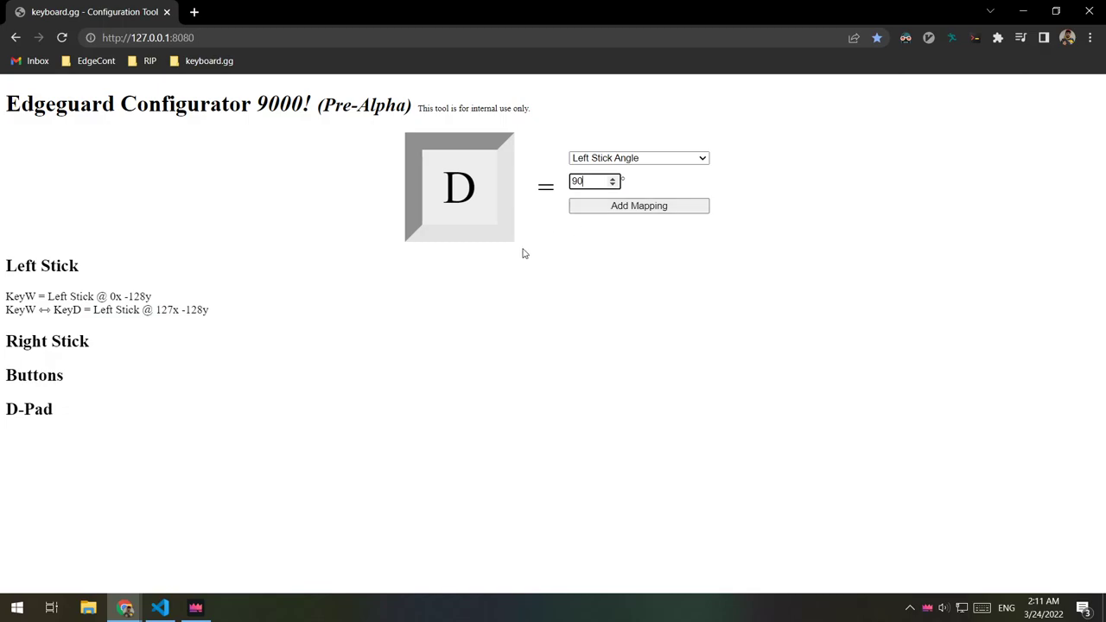
pyautogui.click(588, 212)
pyautogui.moveTo(5, 298); pyautogui.dragTo(26, 311)
pyautogui.click(25, 315)
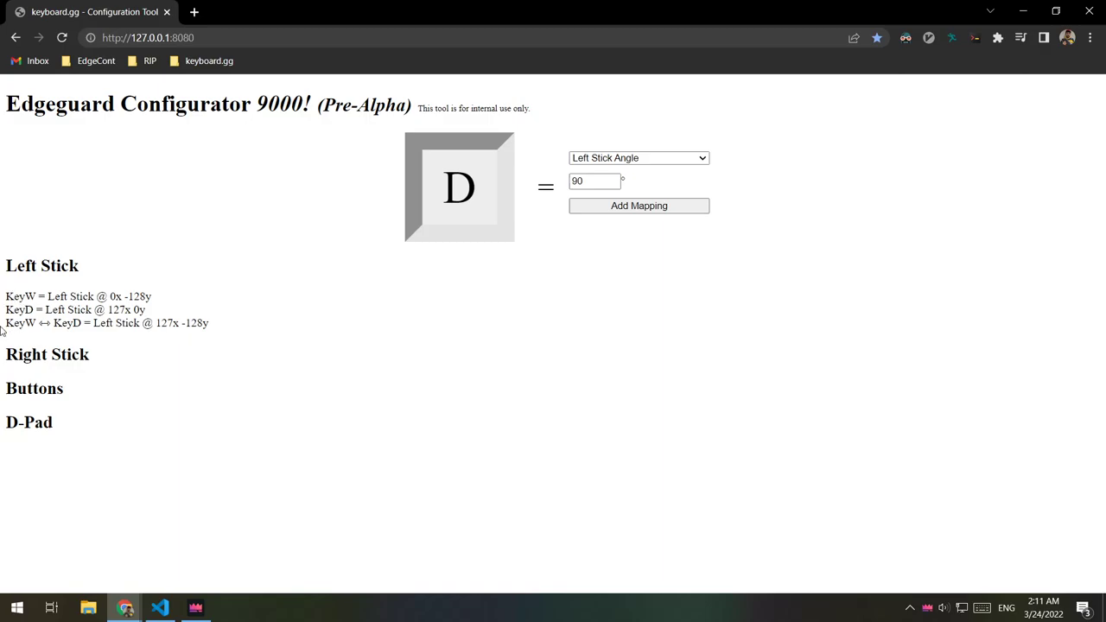
pyautogui.moveTo(7, 322); pyautogui.dragTo(81, 325)
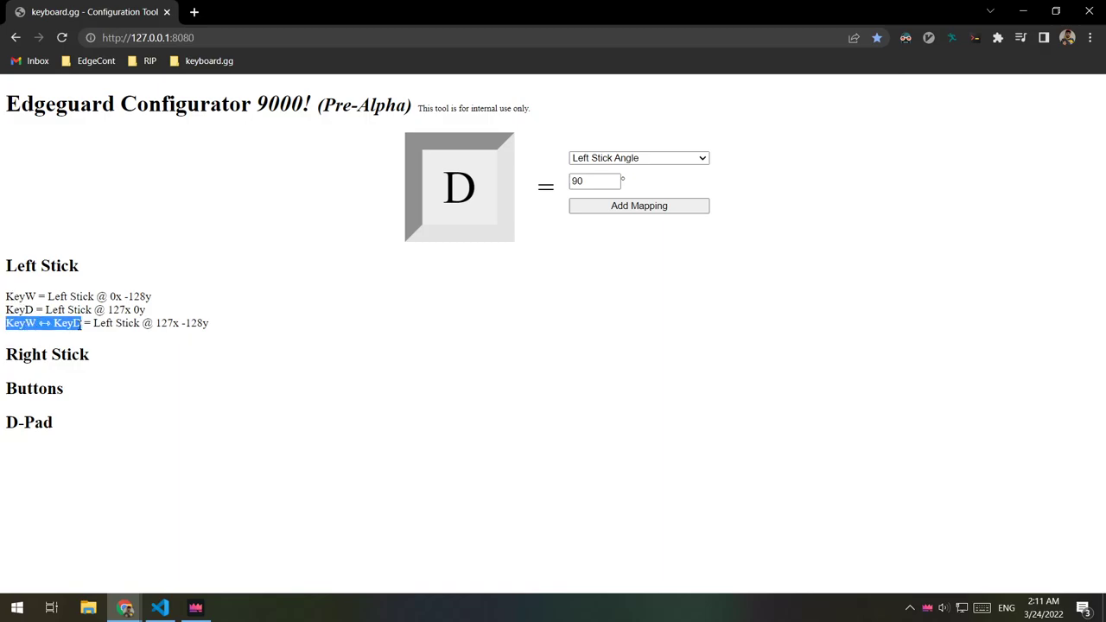
pyautogui.click(80, 325)
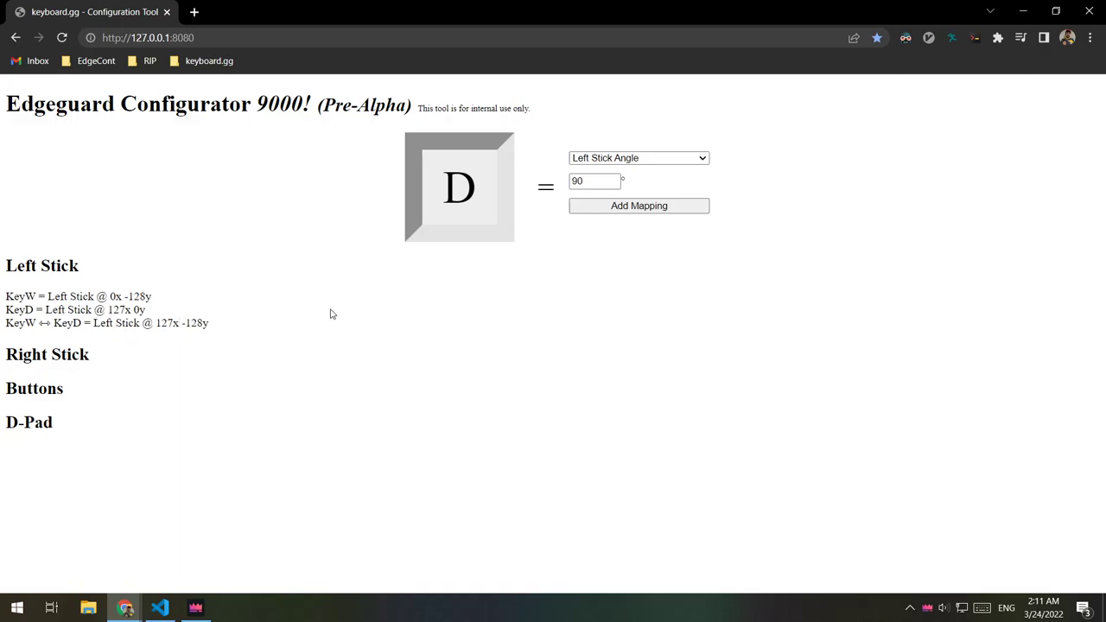
# Add an ordered mapping of W followed by A to a left stick angle of 345°
pyautogui.press('w')
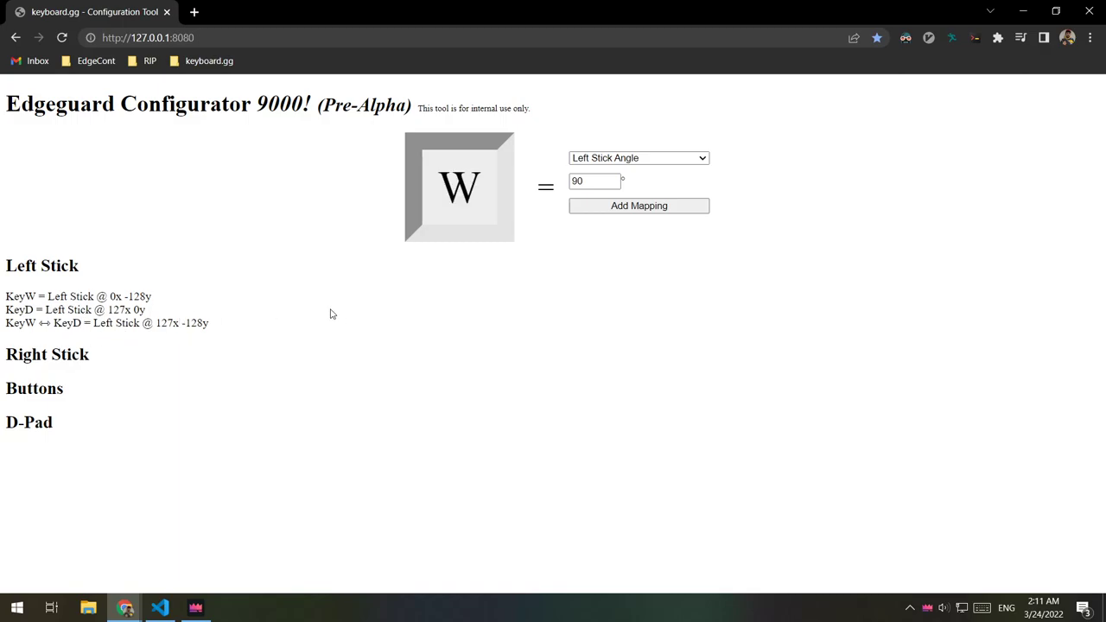
pyautogui.press('a')
pyautogui.click(467, 200)
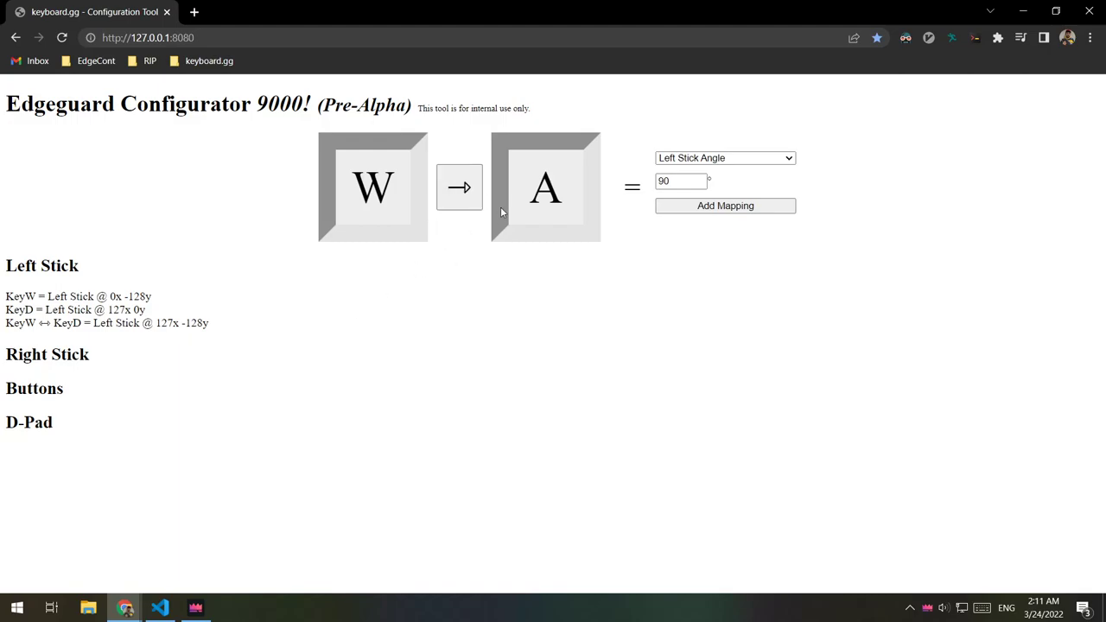
pyautogui.click(698, 177)
pyautogui.click(699, 178)
pyautogui.click(701, 185)
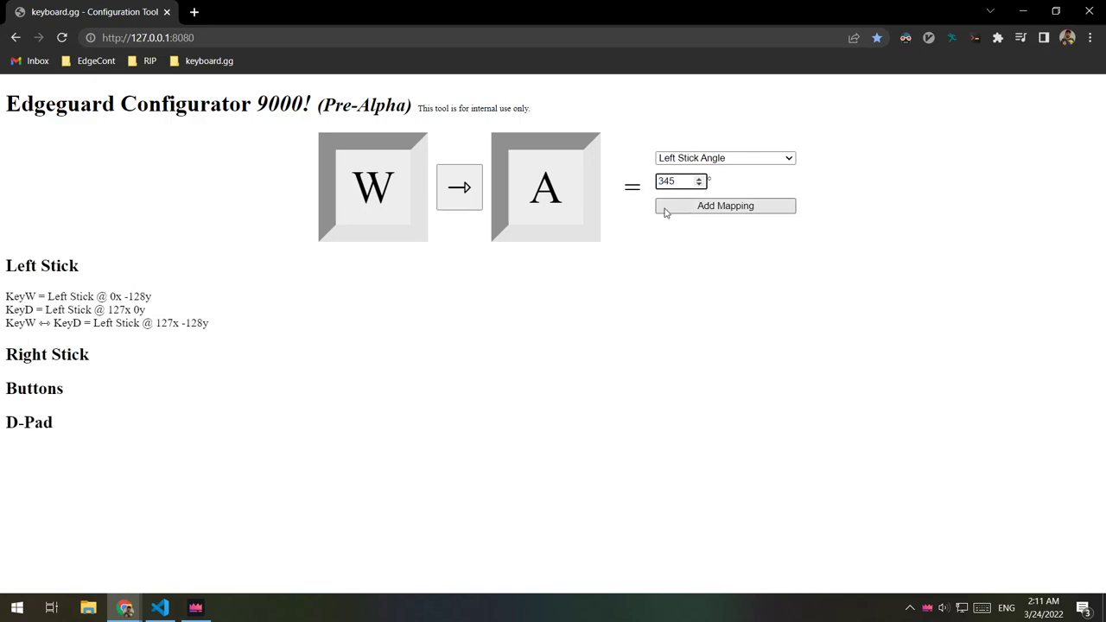
pyautogui.click(705, 207)
pyautogui.moveTo(39, 337); pyautogui.dragTo(50, 337)
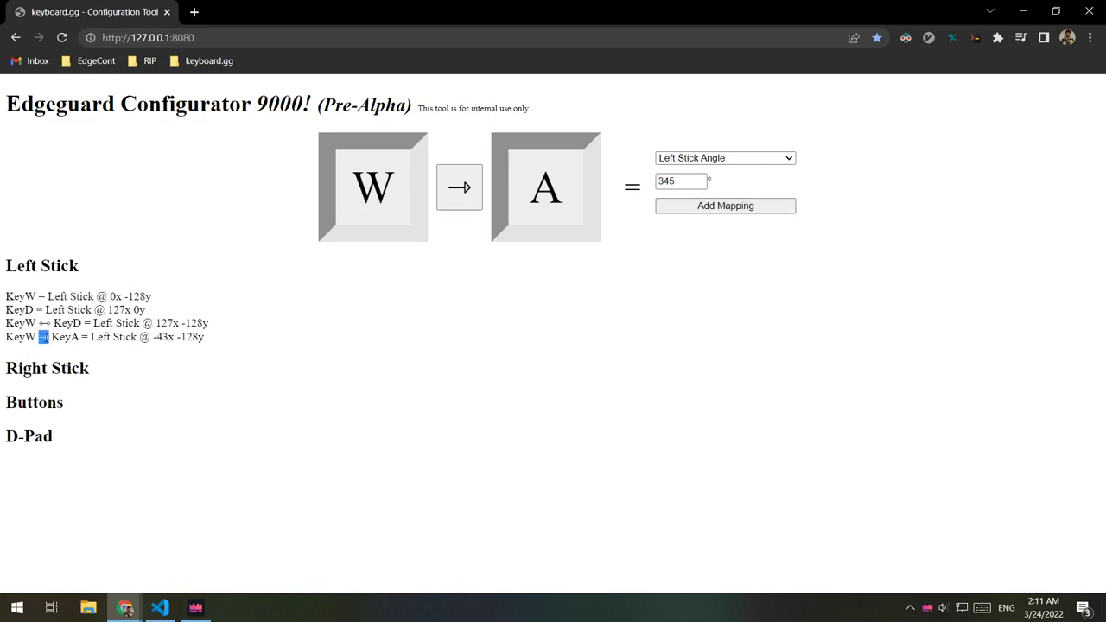
pyautogui.click(70, 388)
# Enter the key combination S, H, N, T with one-way order for S to H and N to T, and either order between H and N
pyautogui.press('s')
pyautogui.press('h')
pyautogui.press('n')
pyautogui.press('t')
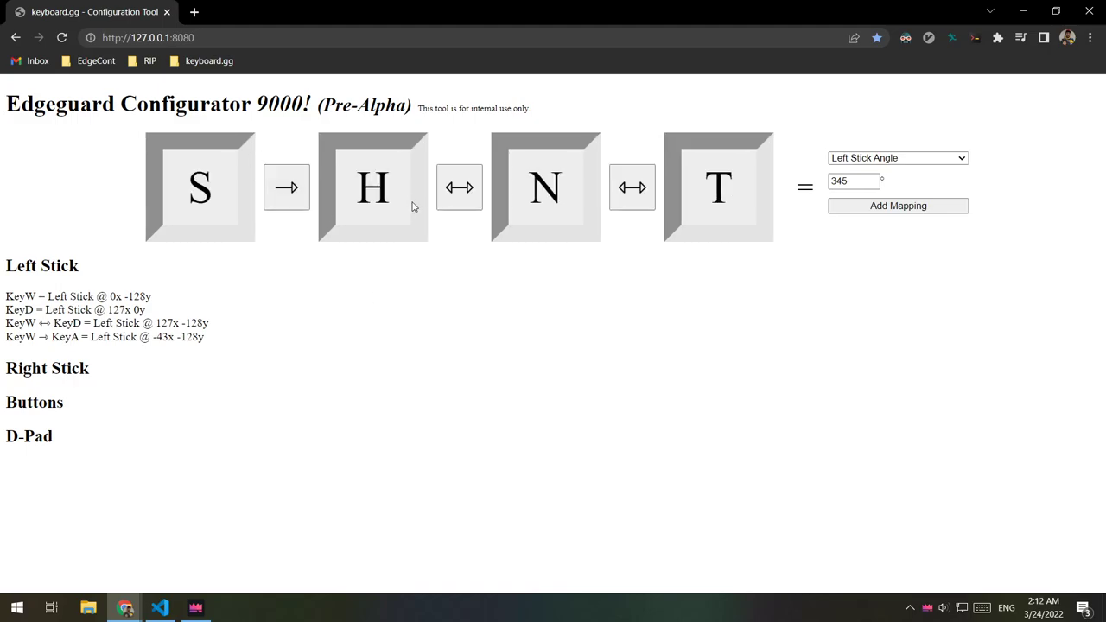
pyautogui.click(459, 188)
pyautogui.click(632, 188)
pyautogui.click(635, 190)
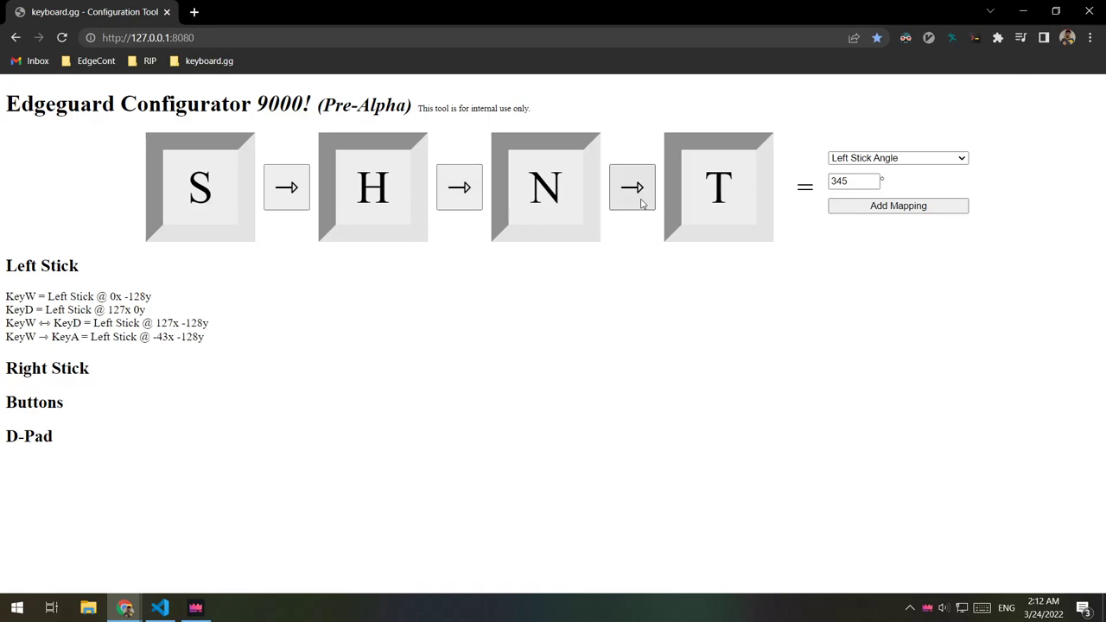
pyautogui.click(461, 188)
# Map the S, H, N, T combination to button Y using the Button / Triggers / Stick-Click output type
pyautogui.click(872, 160)
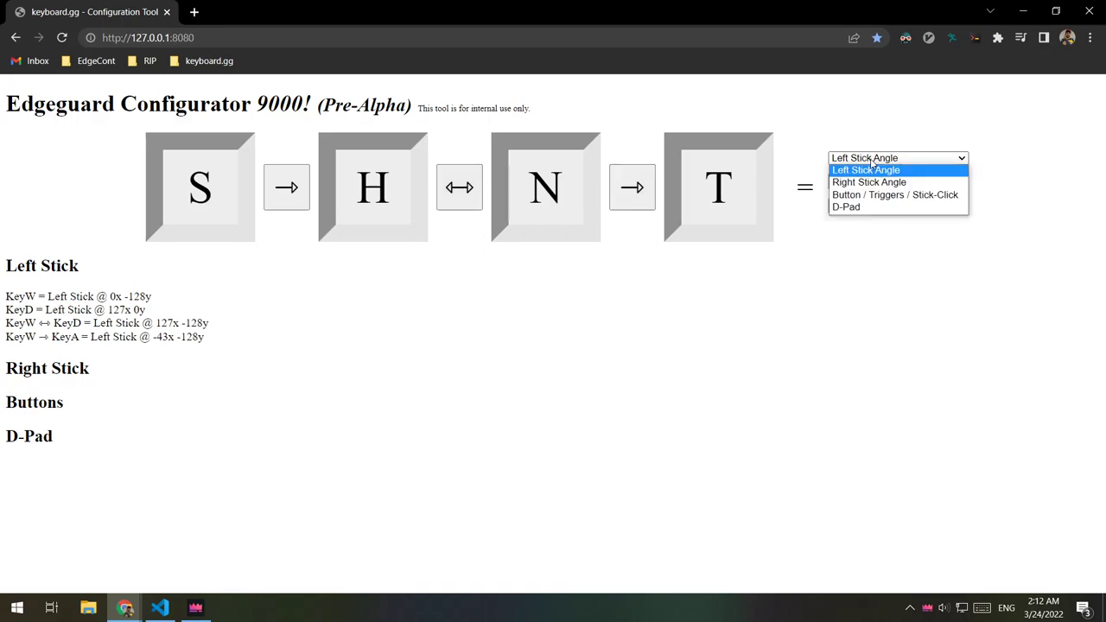
pyautogui.click(859, 194)
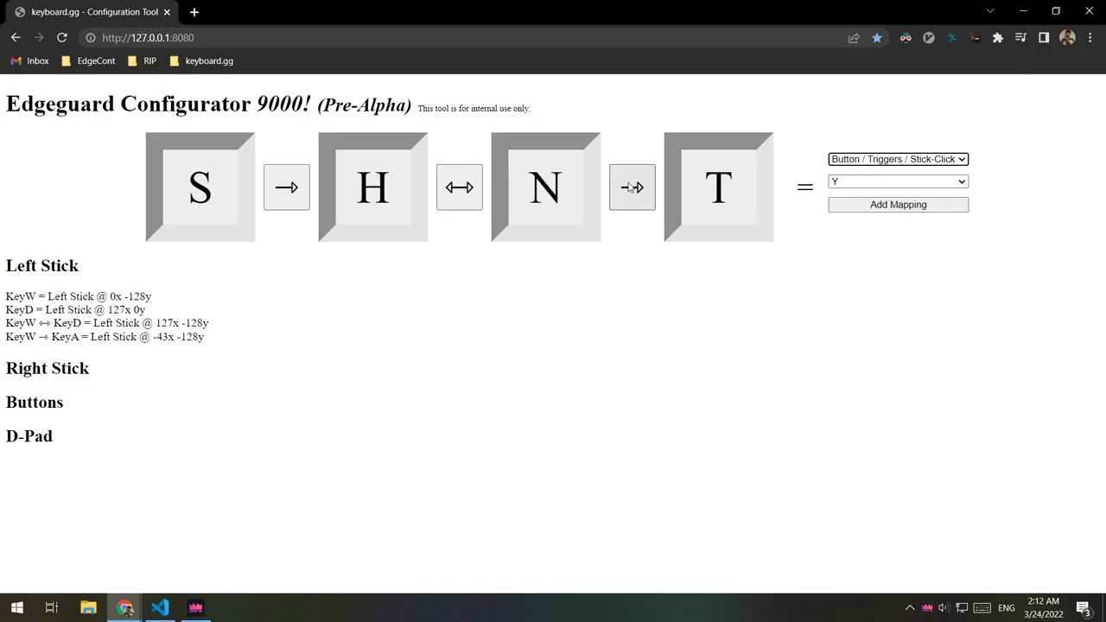
pyautogui.click(890, 208)
pyautogui.moveTo(1, 433); pyautogui.dragTo(136, 429)
pyautogui.click(187, 464)
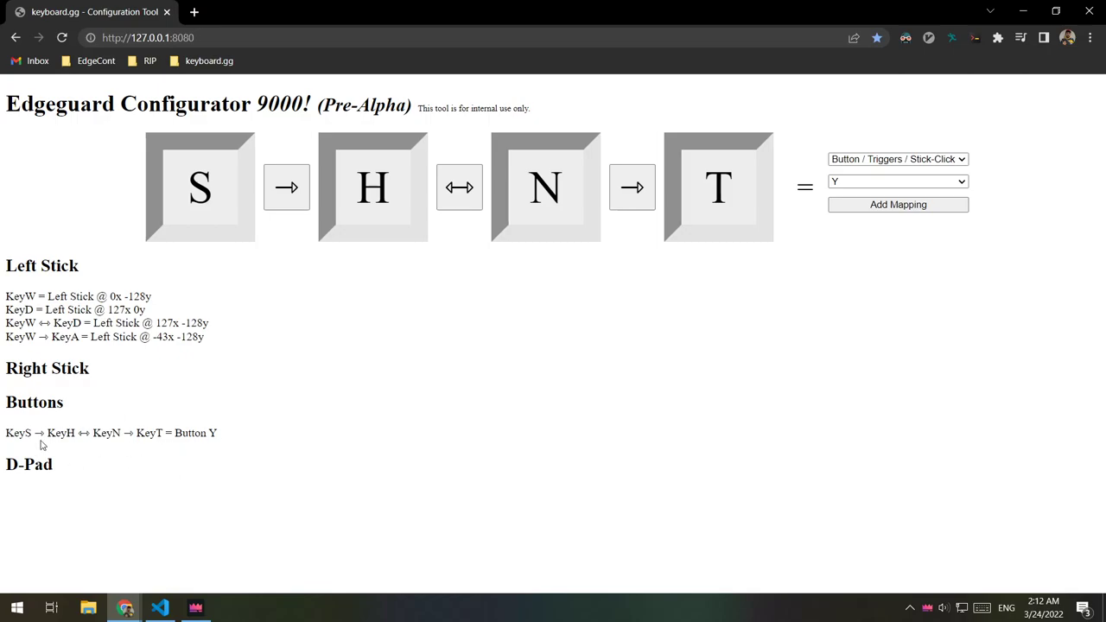
pyautogui.moveTo(5, 436); pyautogui.dragTo(245, 437)
pyautogui.click(195, 436)
pyautogui.click(215, 468)
# Add a mapping from the F key to a right stick angle of 360°
pyautogui.click(861, 164)
pyautogui.click(869, 184)
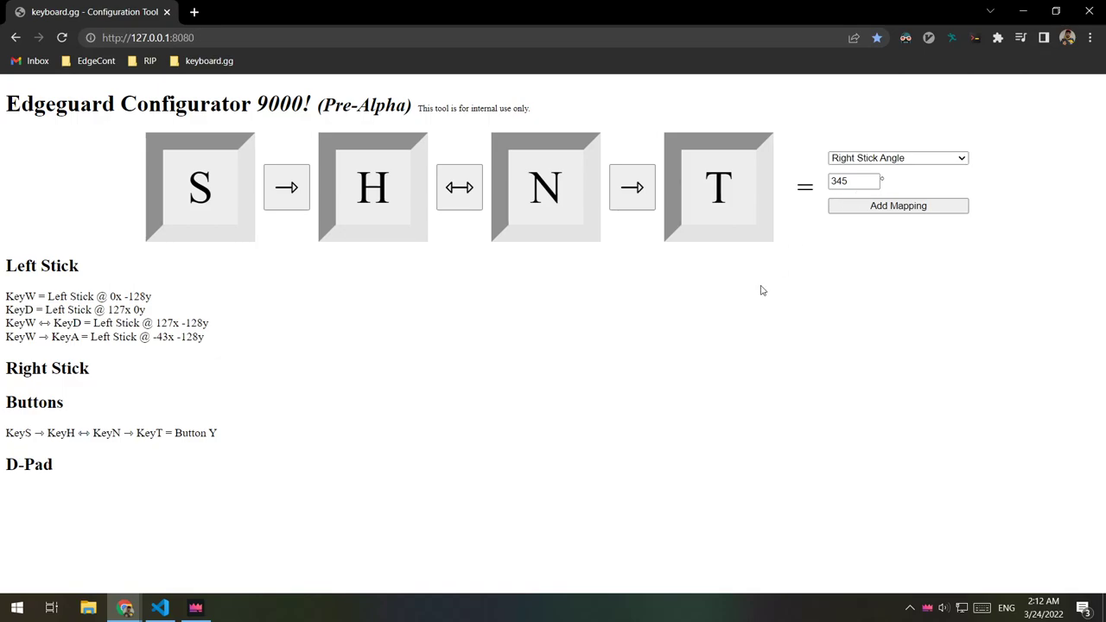
pyautogui.press('f')
pyautogui.click(608, 185)
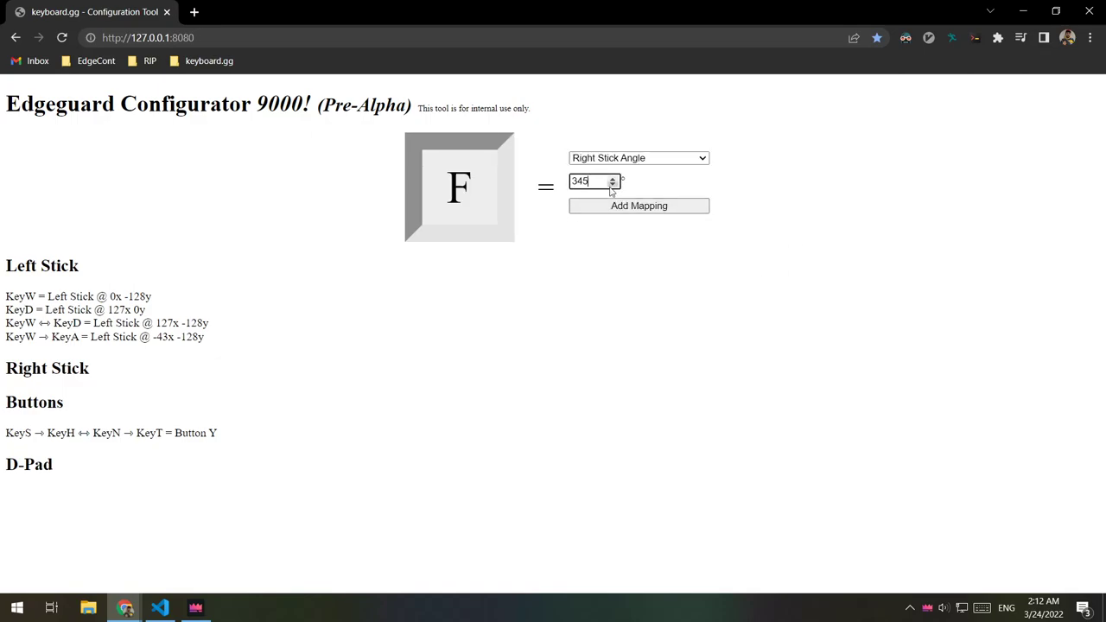
pyautogui.click(612, 179)
pyautogui.click(610, 206)
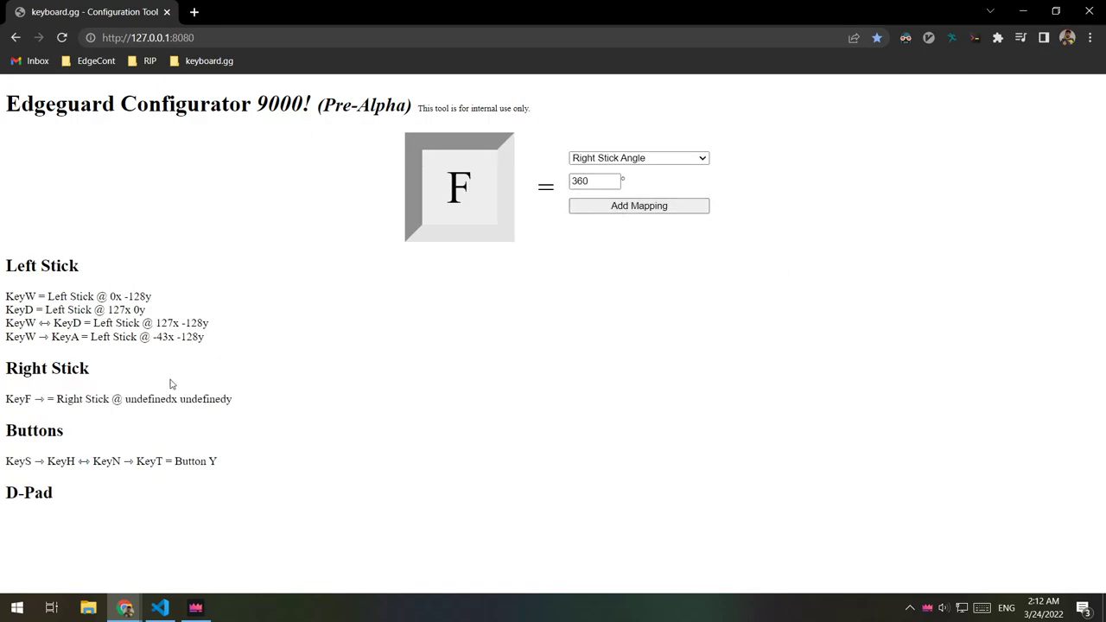
# Add another mapping from the F key to a right stick angle of 240°
pyautogui.click(613, 185)
pyautogui.click(613, 185)
pyautogui.click(612, 185)
pyautogui.press('Return')
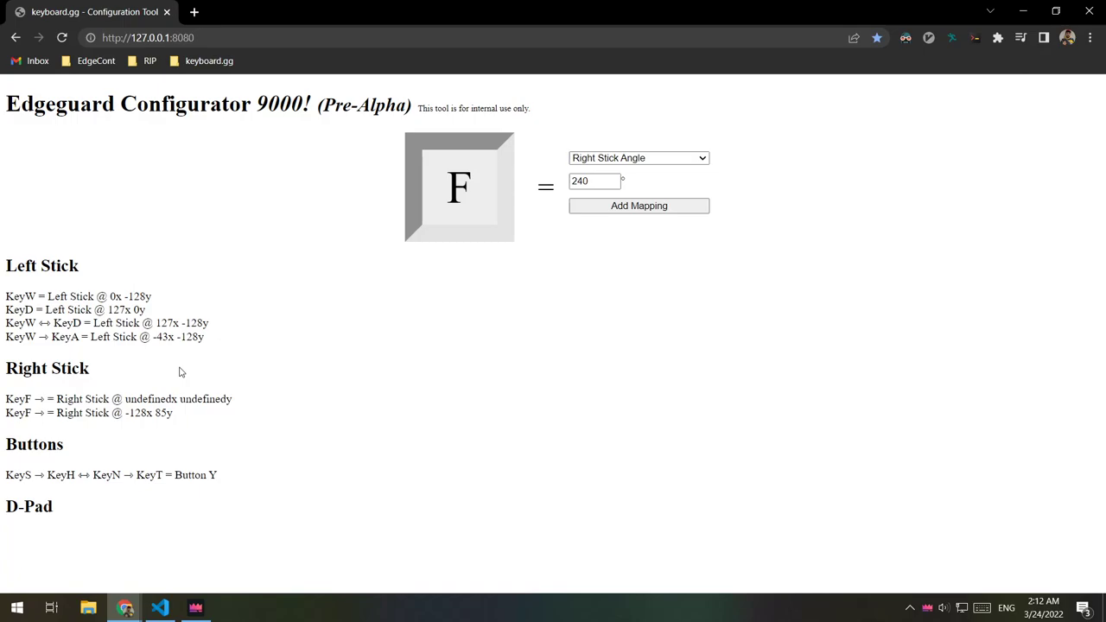
# Review the Left Stick mappings for W, D, W with D, and W followed by A one by one
pyautogui.moveTo(163, 297); pyautogui.dragTo(5, 296)
pyautogui.click(190, 284)
pyautogui.moveTo(168, 294); pyautogui.dragTo(25, 300)
pyautogui.click(158, 310)
pyautogui.moveTo(145, 310); pyautogui.dragTo(13, 310)
pyautogui.click(200, 343)
pyautogui.moveTo(210, 323); pyautogui.dragTo(50, 323)
pyautogui.click(219, 350)
pyautogui.moveTo(253, 355); pyautogui.dragTo(5, 338)
pyautogui.click(293, 357)
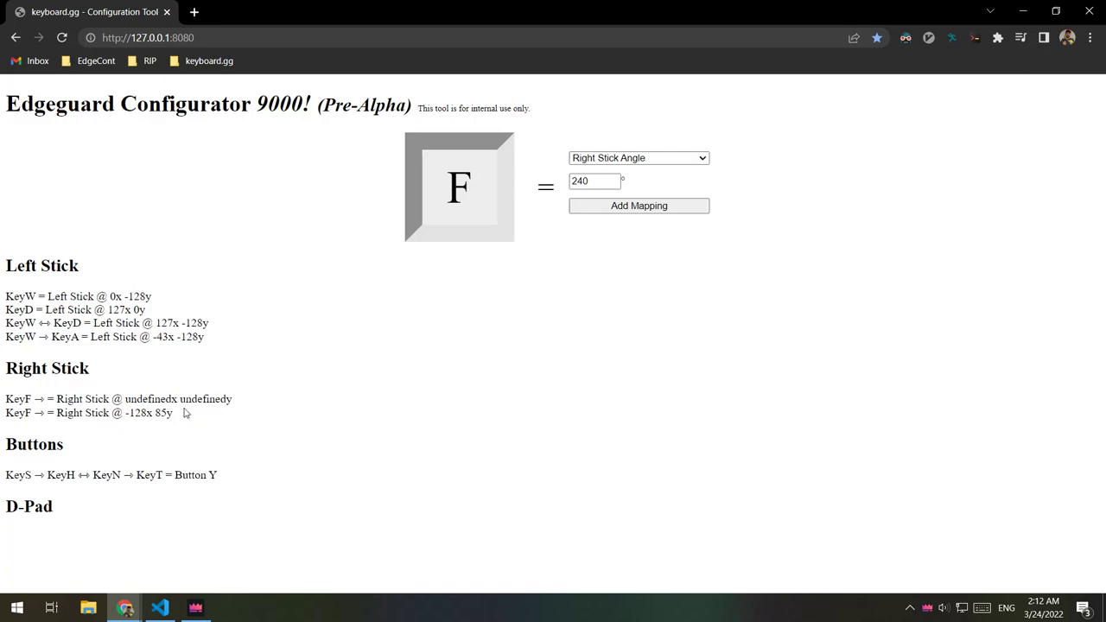